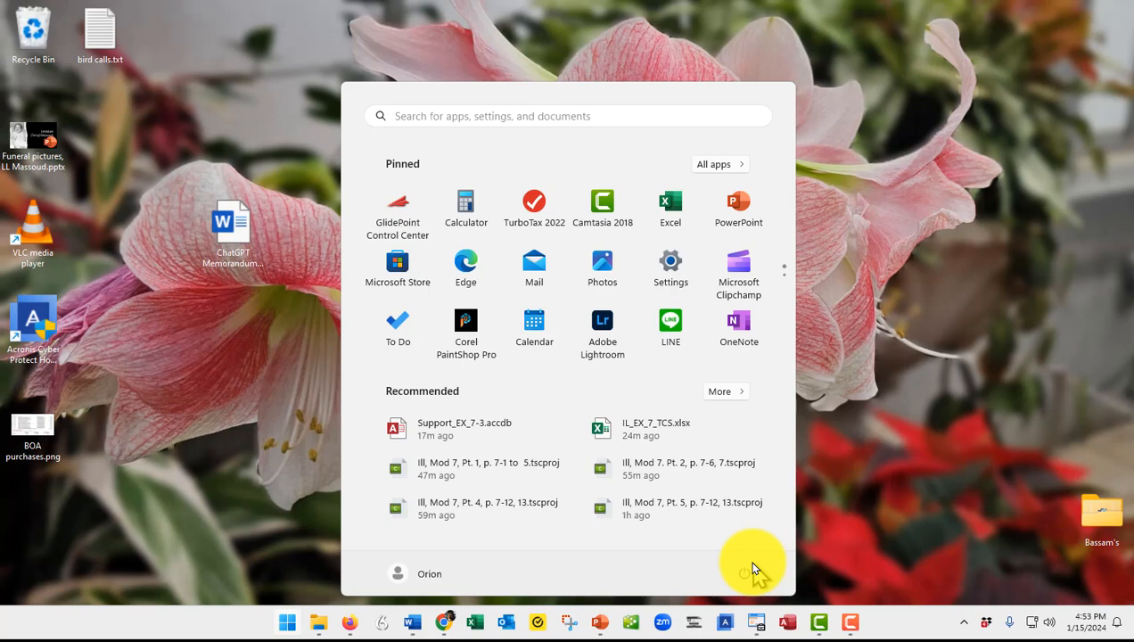
Step: Find and launch the Access desktop app
click(442, 116)
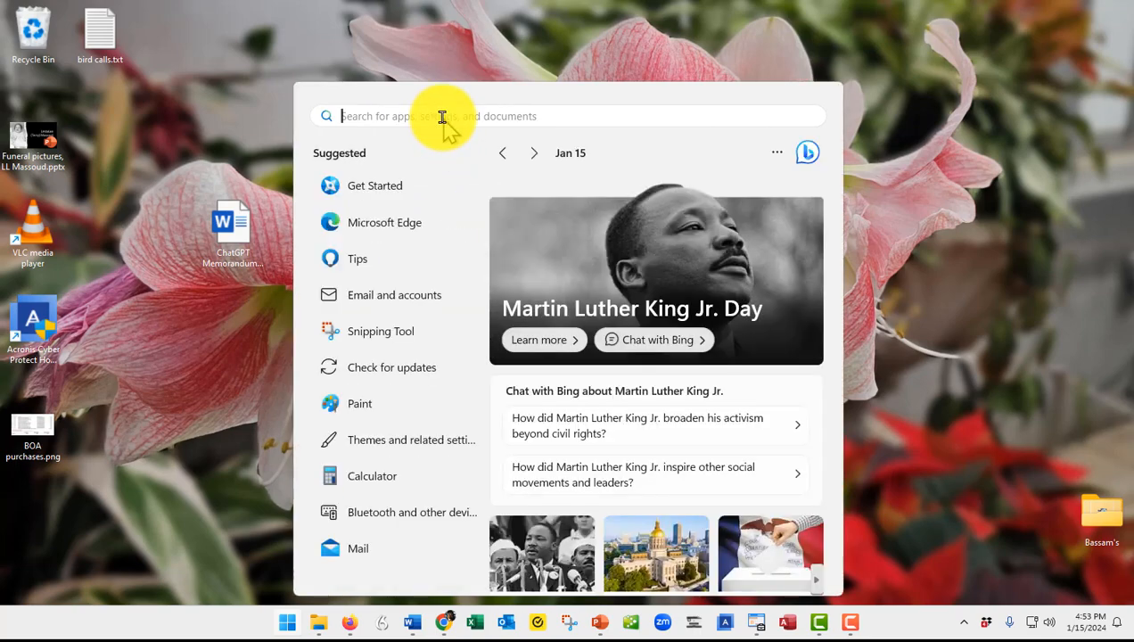
text(access)
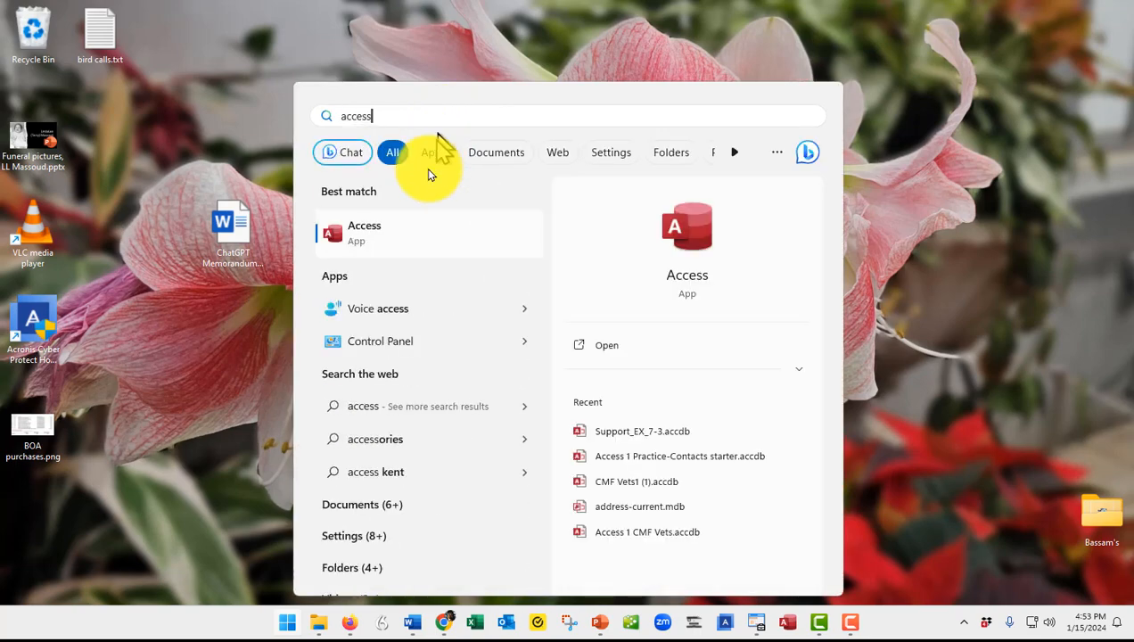
right_click(378, 237)
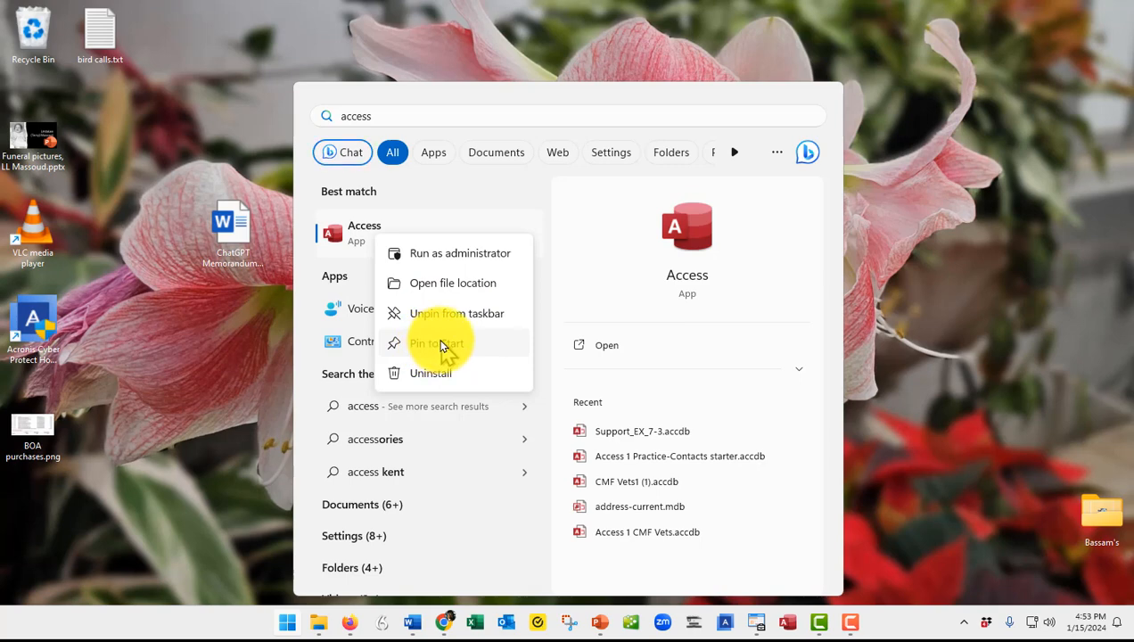
click(355, 227)
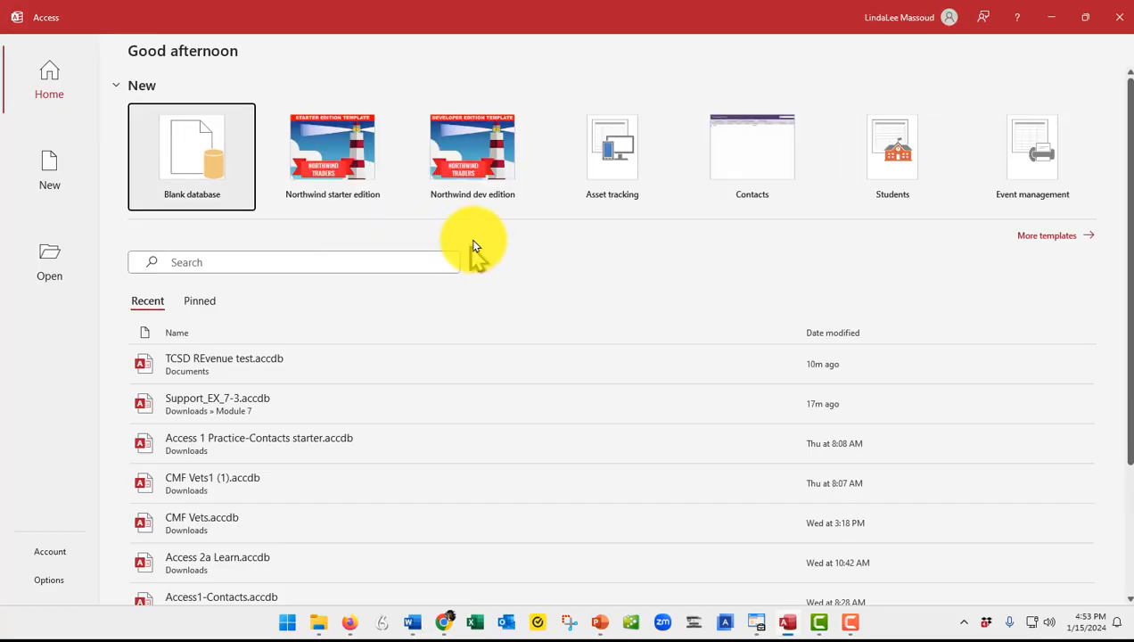
Step: Start a blank database and name the file IL_EX_7_TCSRevenue
click(204, 181)
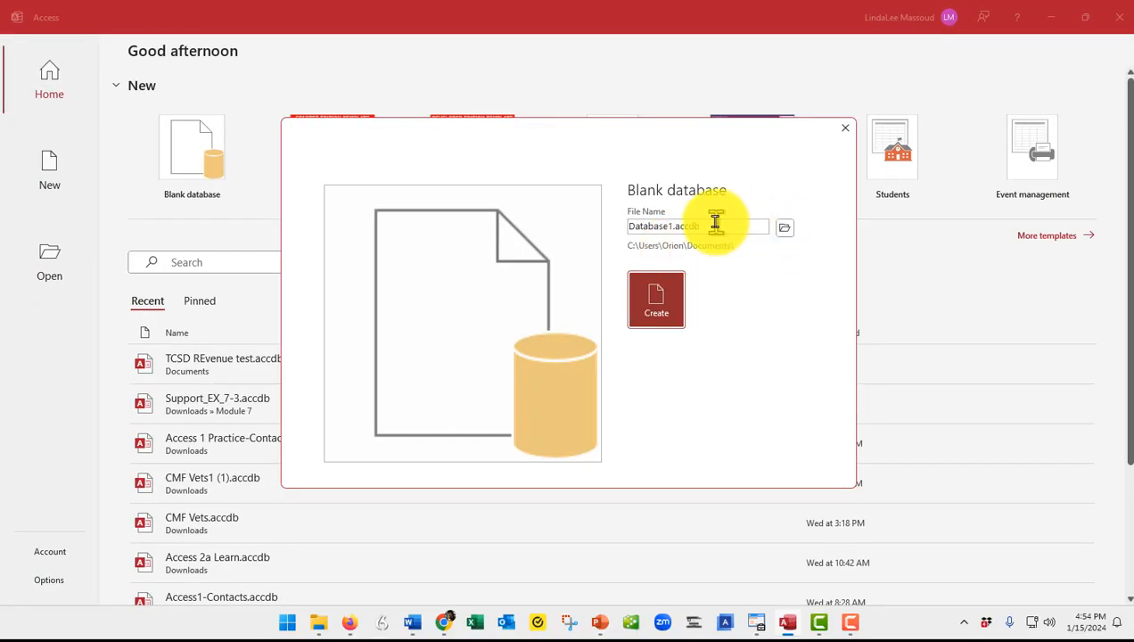
double_click(715, 225)
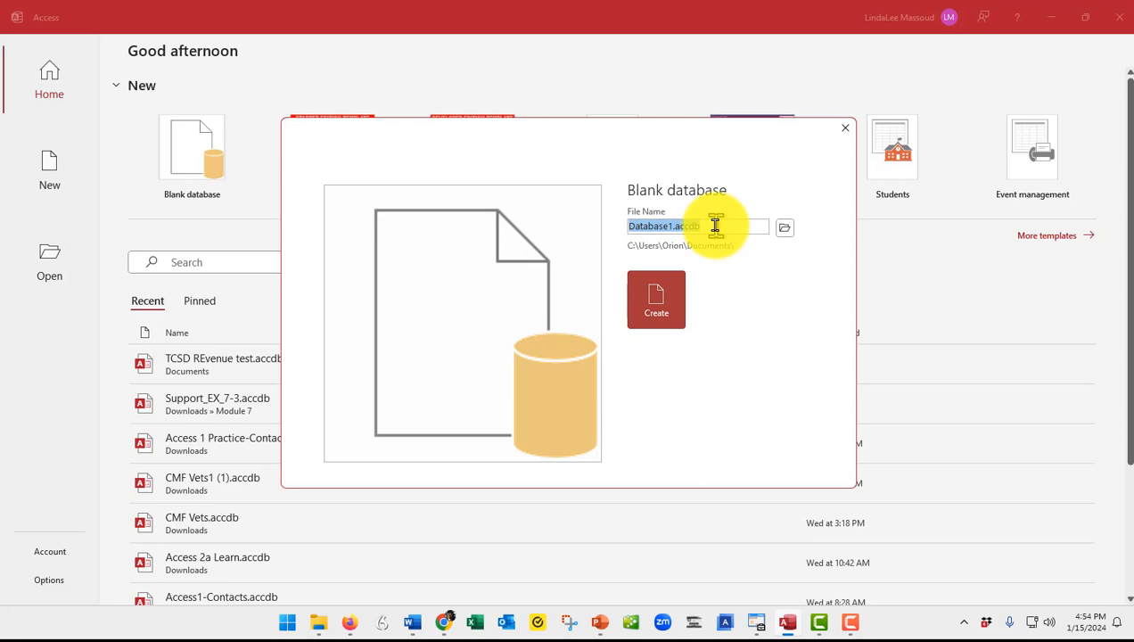
key(BackSpace)
text(L)
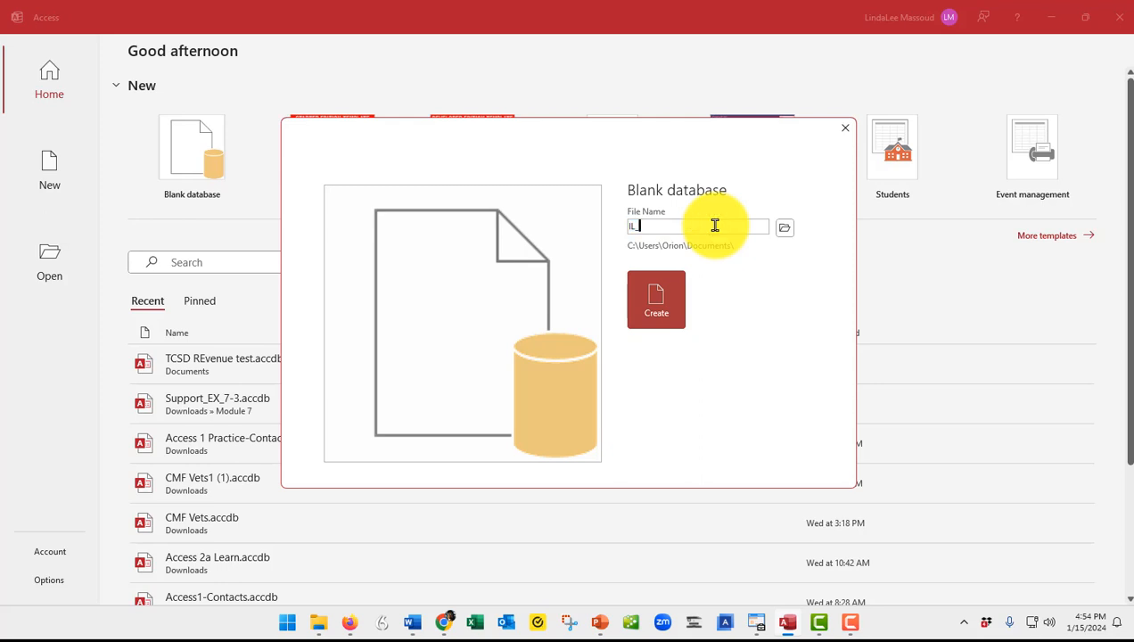
text(_EX_7_TCSRevenue)
Step: Set the new database's save location to the Module 7 folder in Downloads and create the database
click(786, 230)
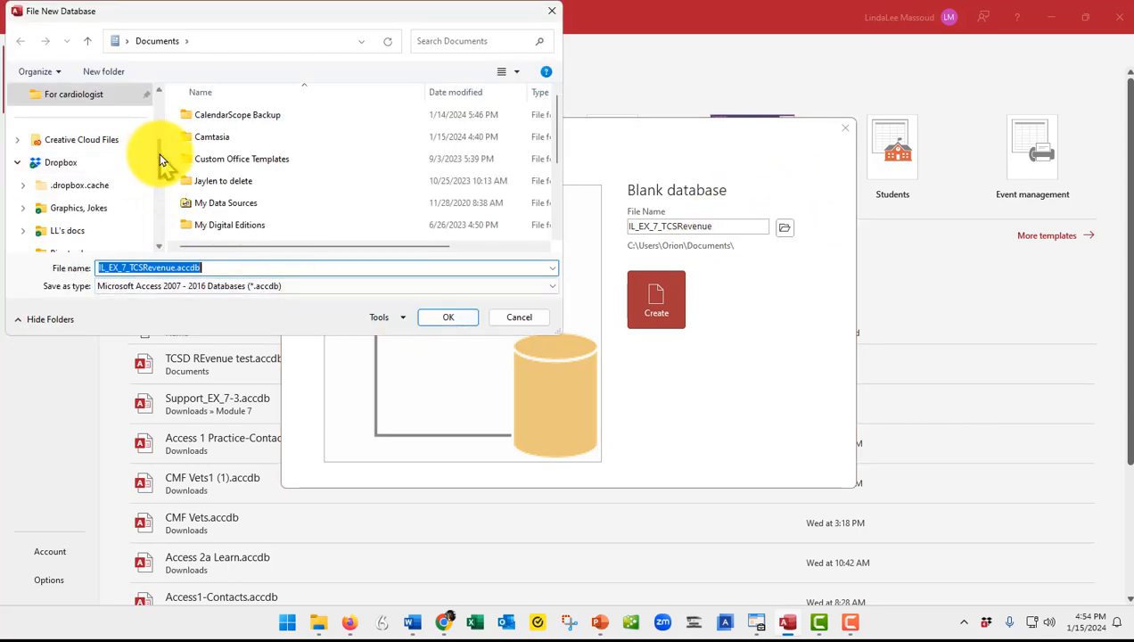
drag(160, 140, 160, 102)
click(91, 171)
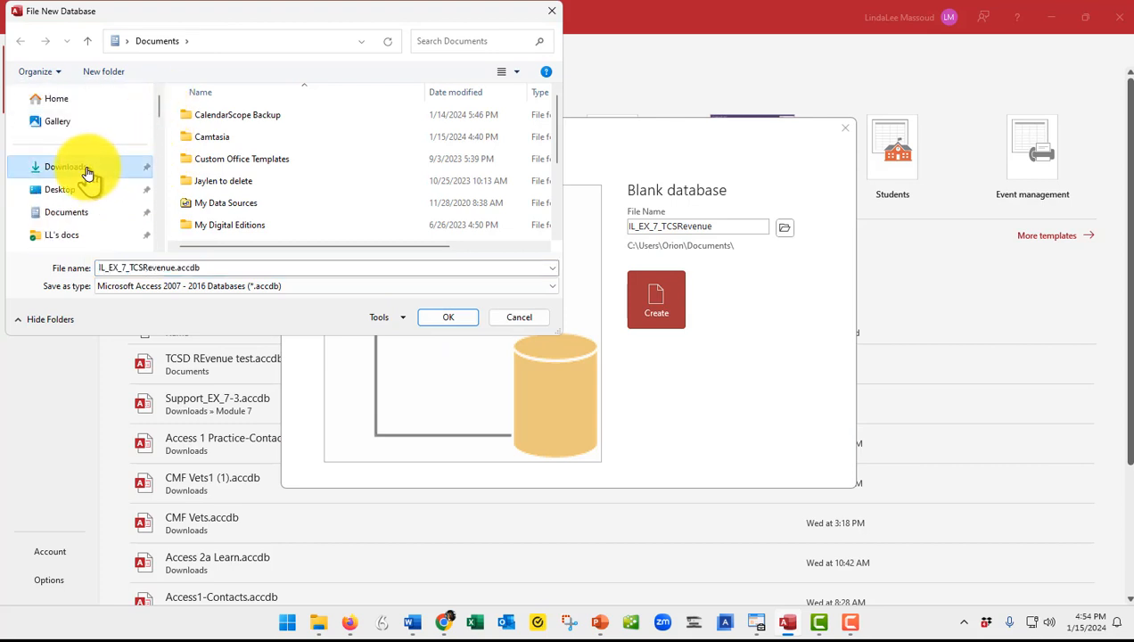
double_click(214, 141)
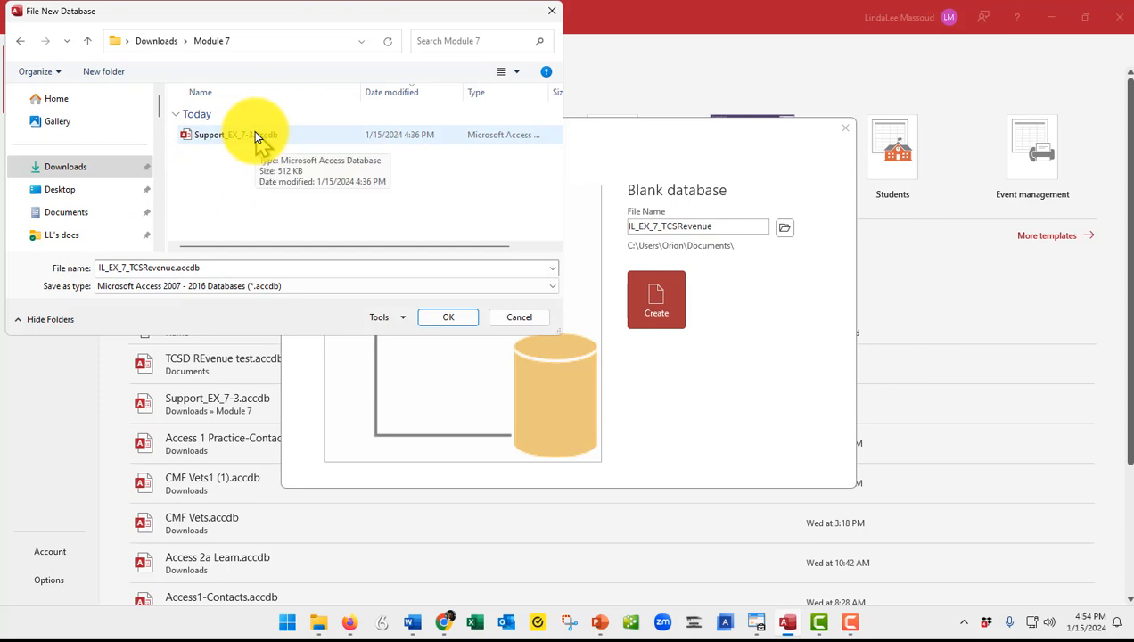
click(446, 324)
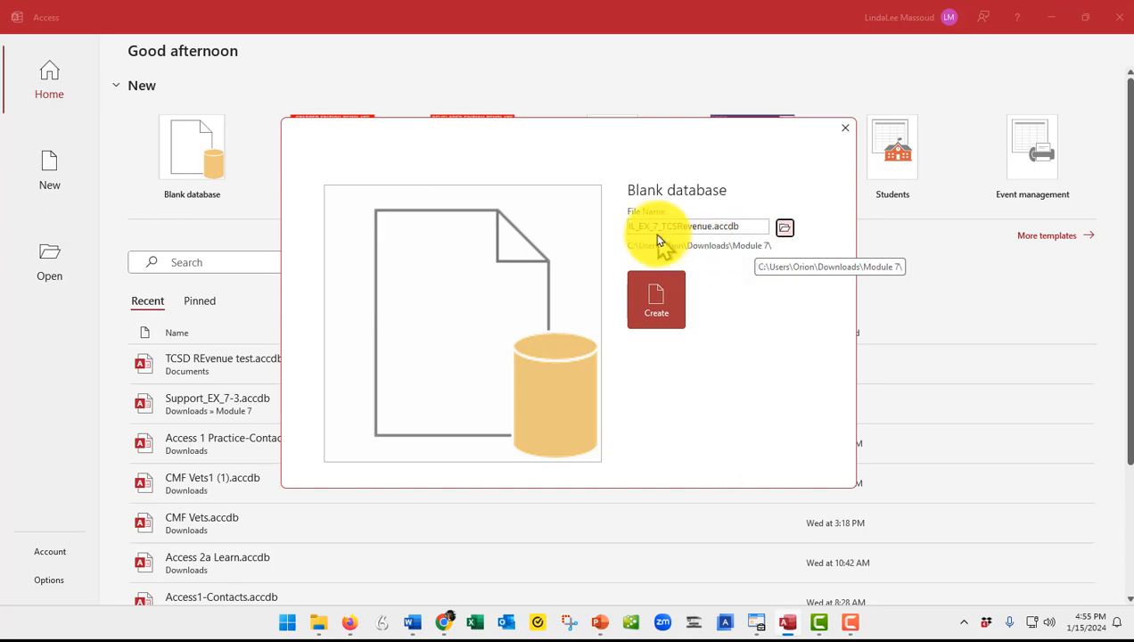
click(653, 315)
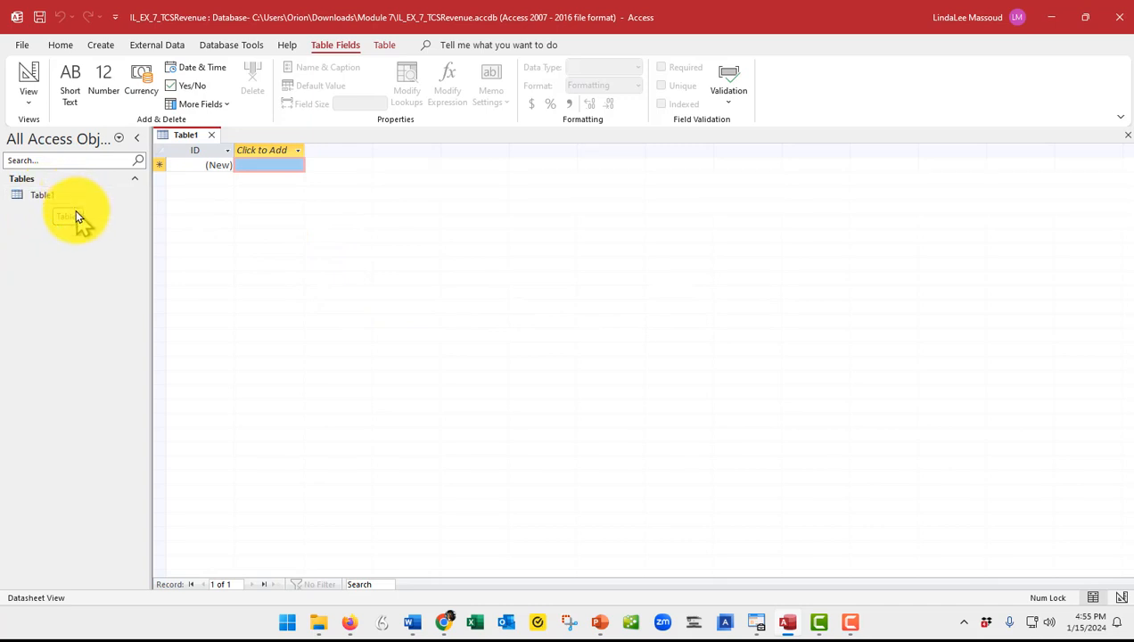
Step: Begin an import from an Excel file and choose Support_EX_7-6.xlsx in Downloads > Module 7 as the source
click(137, 44)
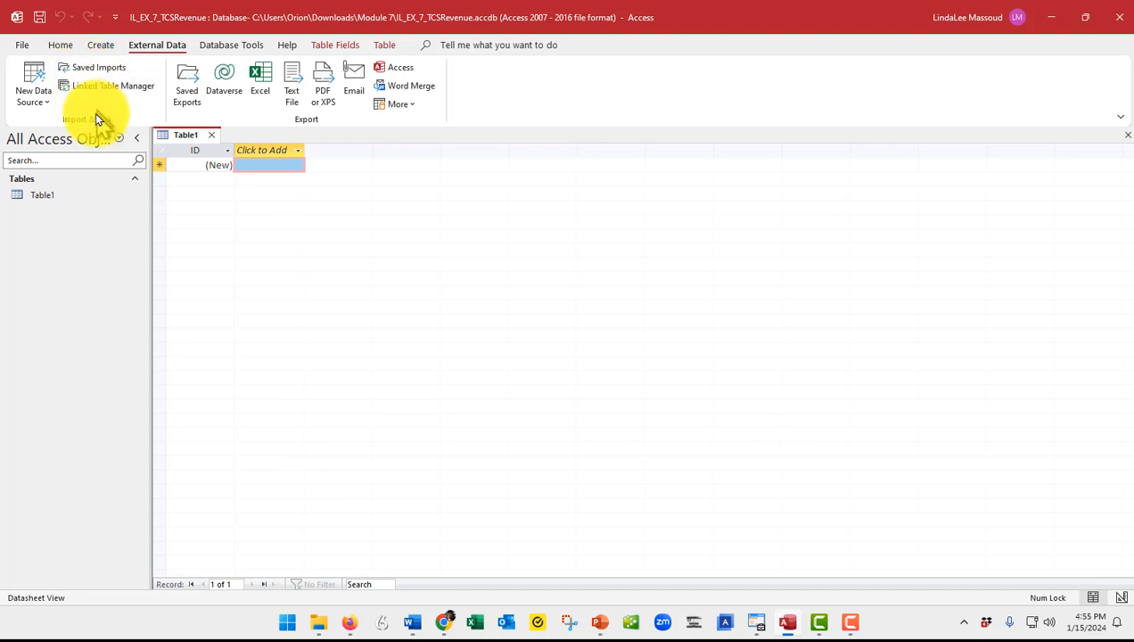
click(32, 106)
mouse_move(51, 127)
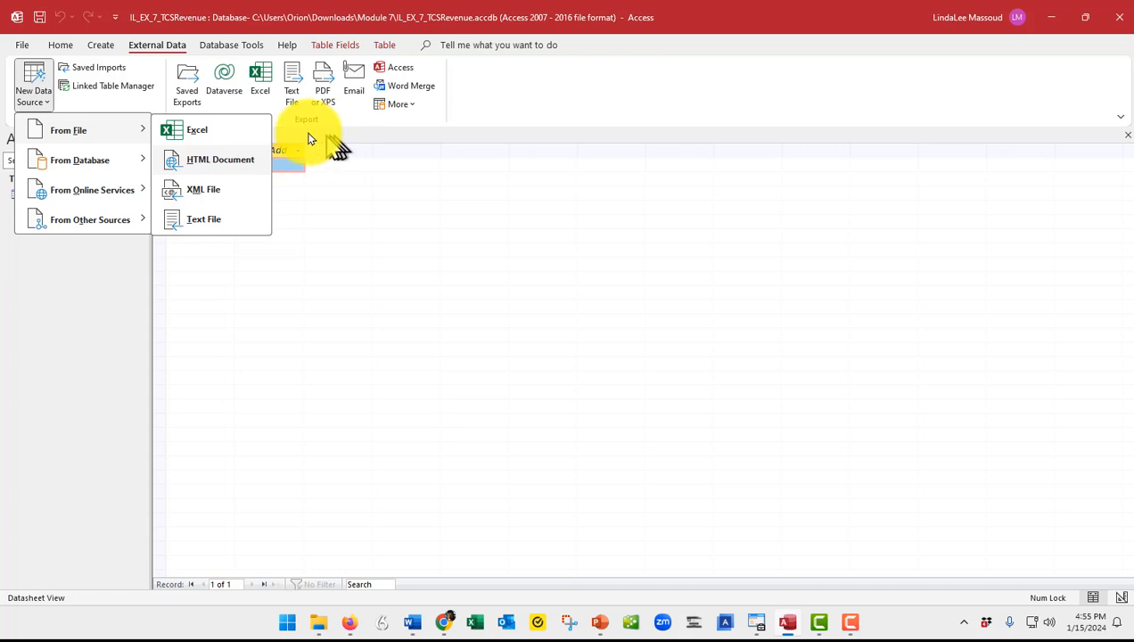
click(191, 131)
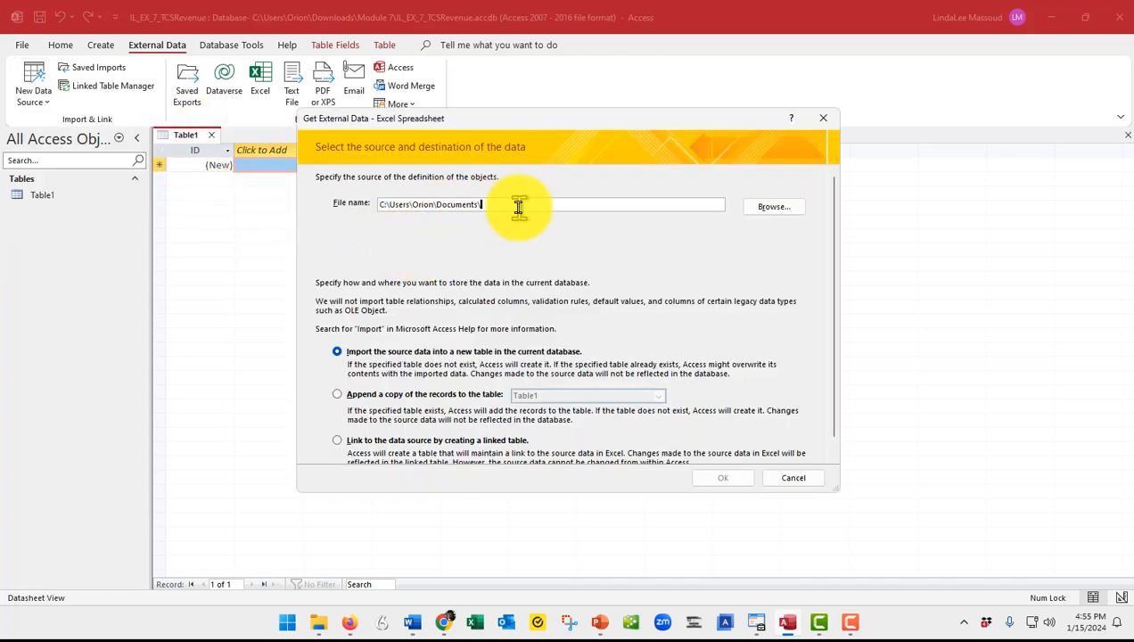
click(774, 208)
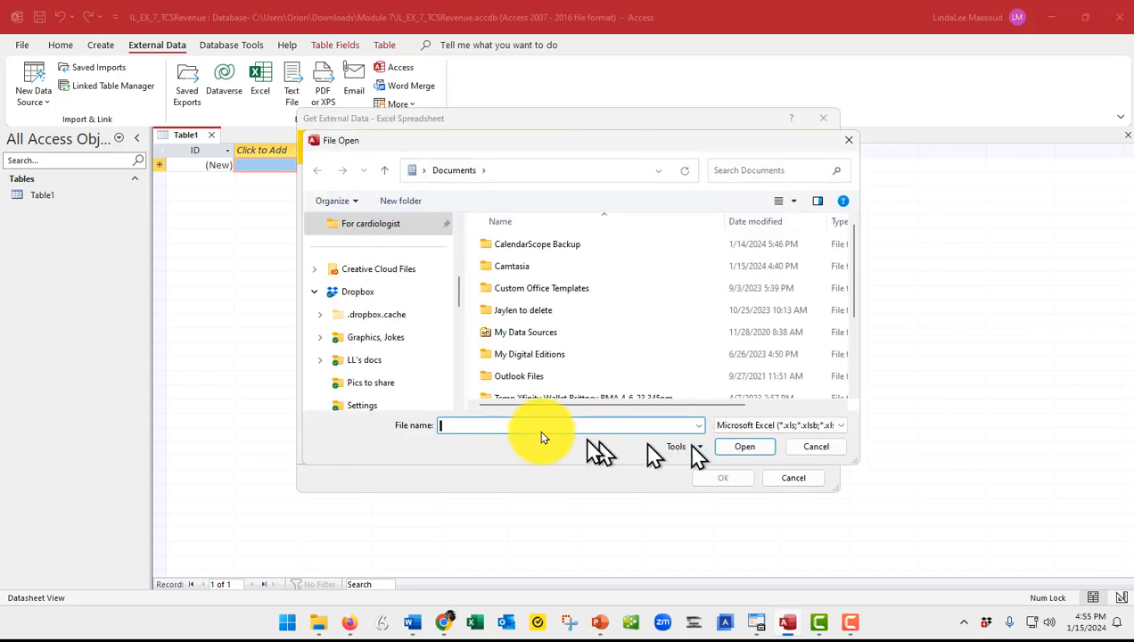
drag(459, 296, 459, 236)
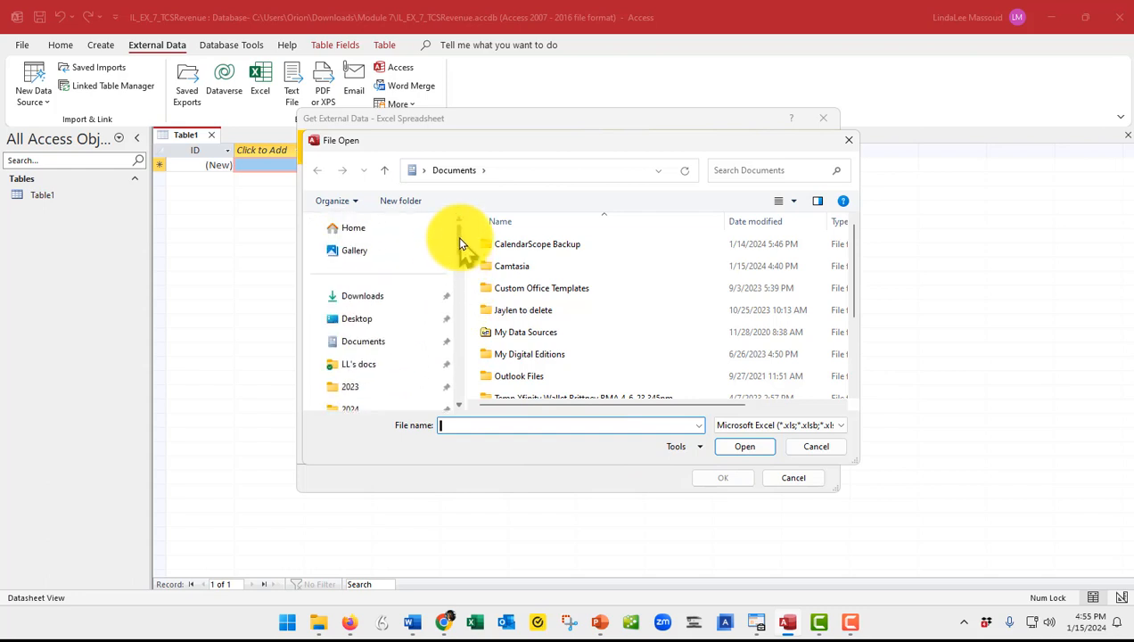
click(364, 300)
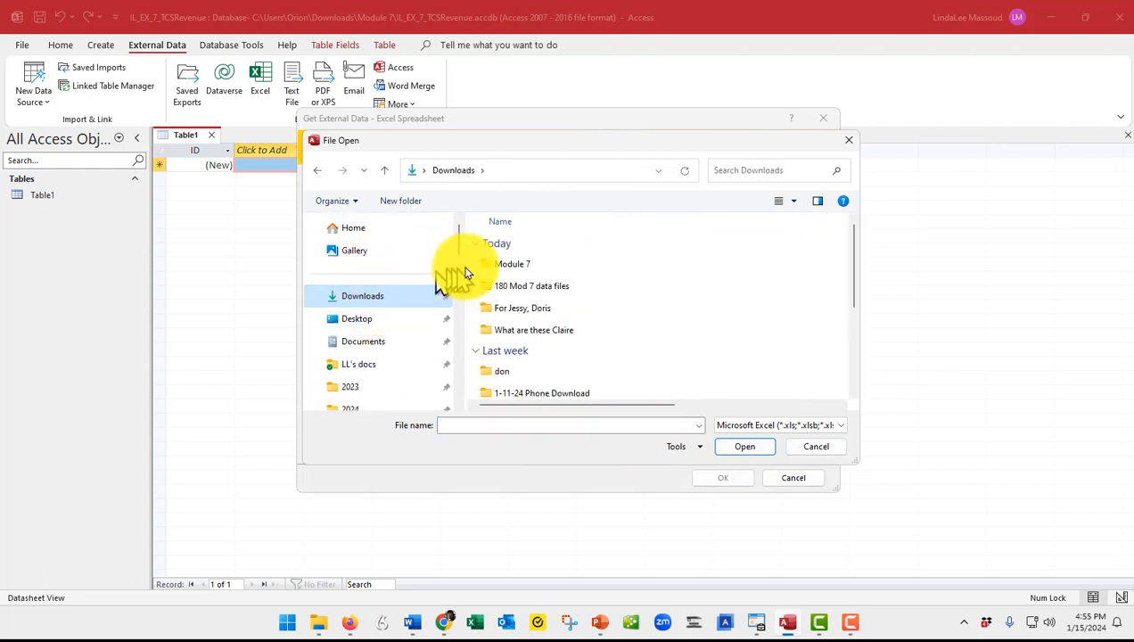
double_click(517, 267)
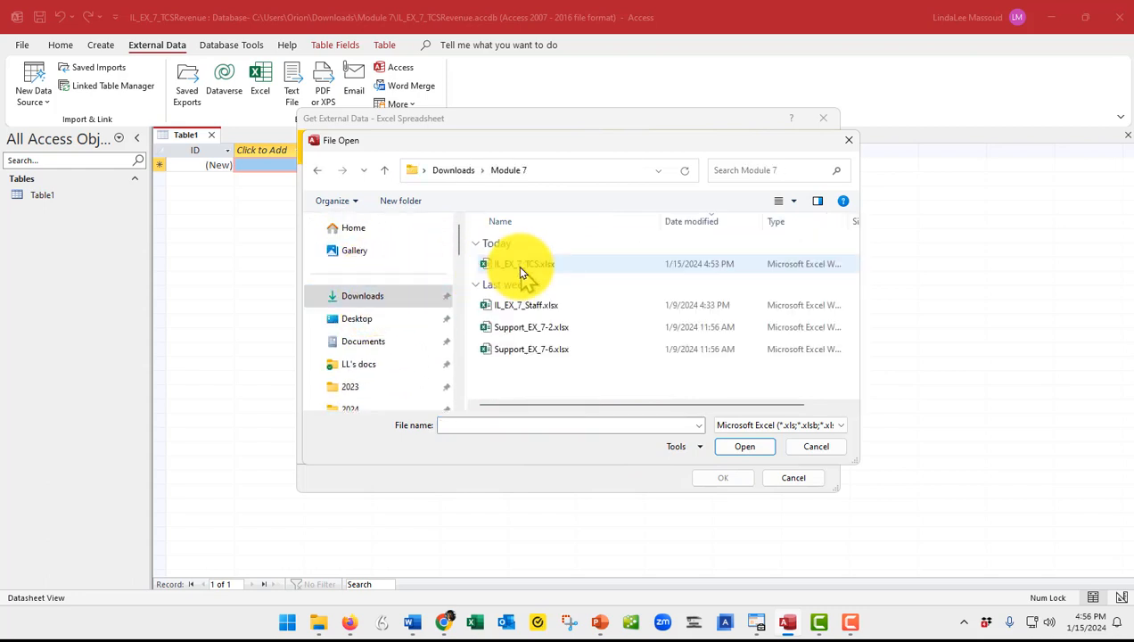
double_click(530, 351)
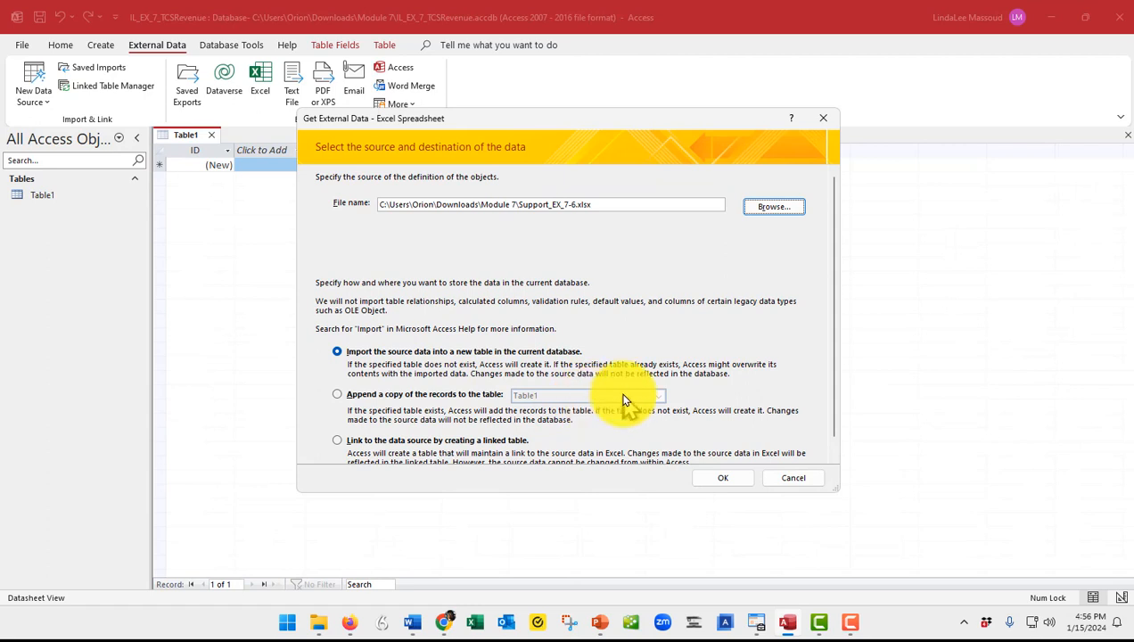
Step: Import the TCS Revenue worksheet into a new table, using the first row as column headings and keeping the default field options
click(724, 479)
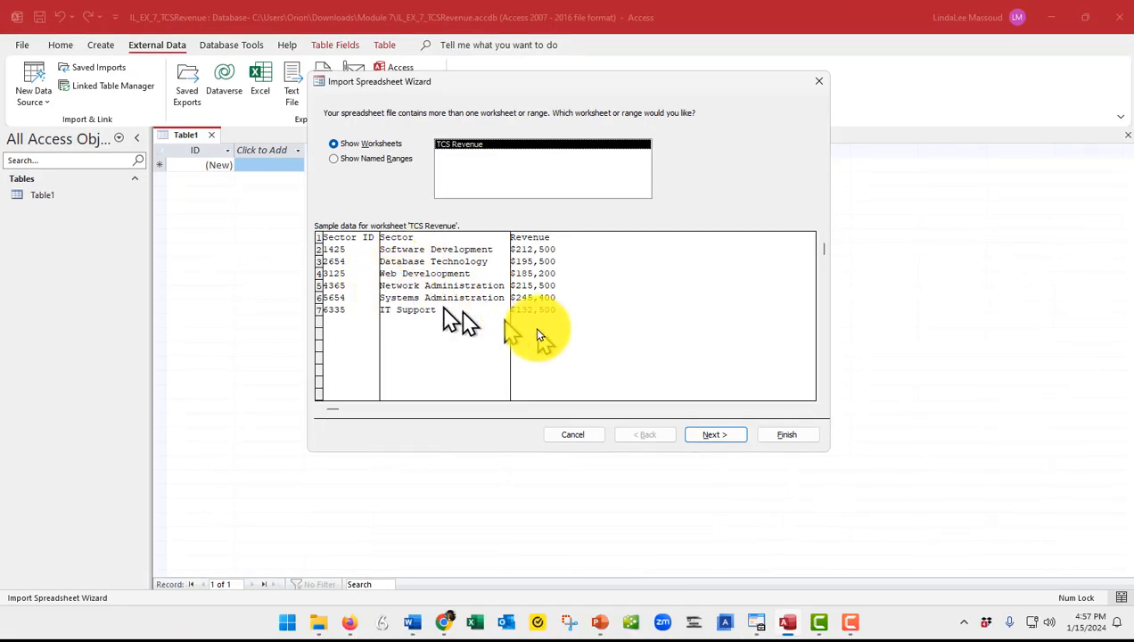
click(716, 434)
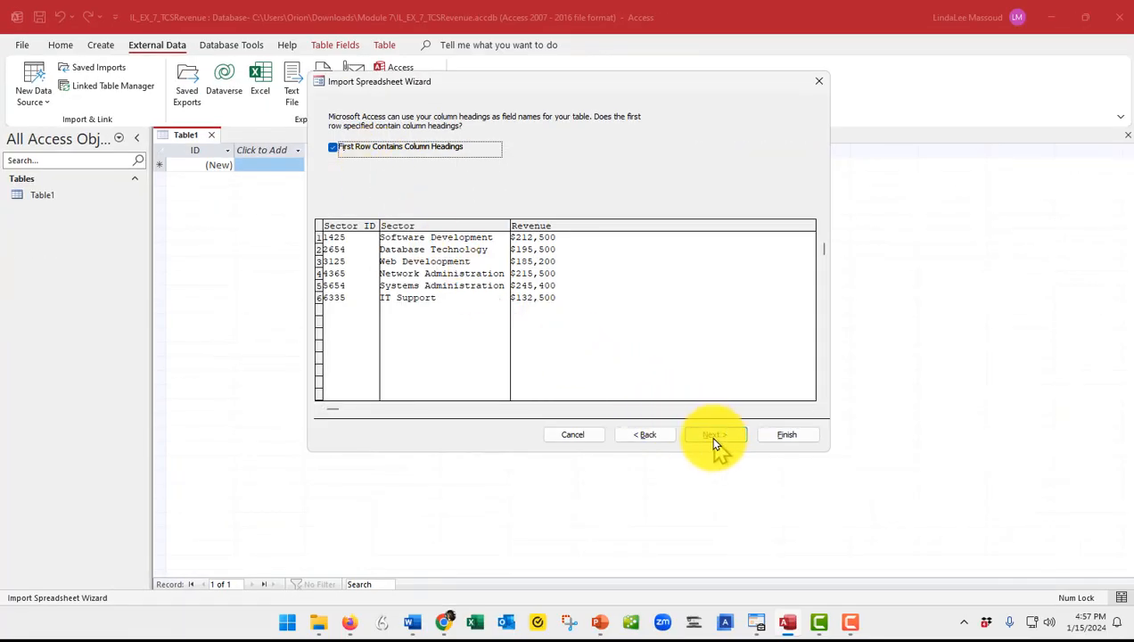
click(714, 437)
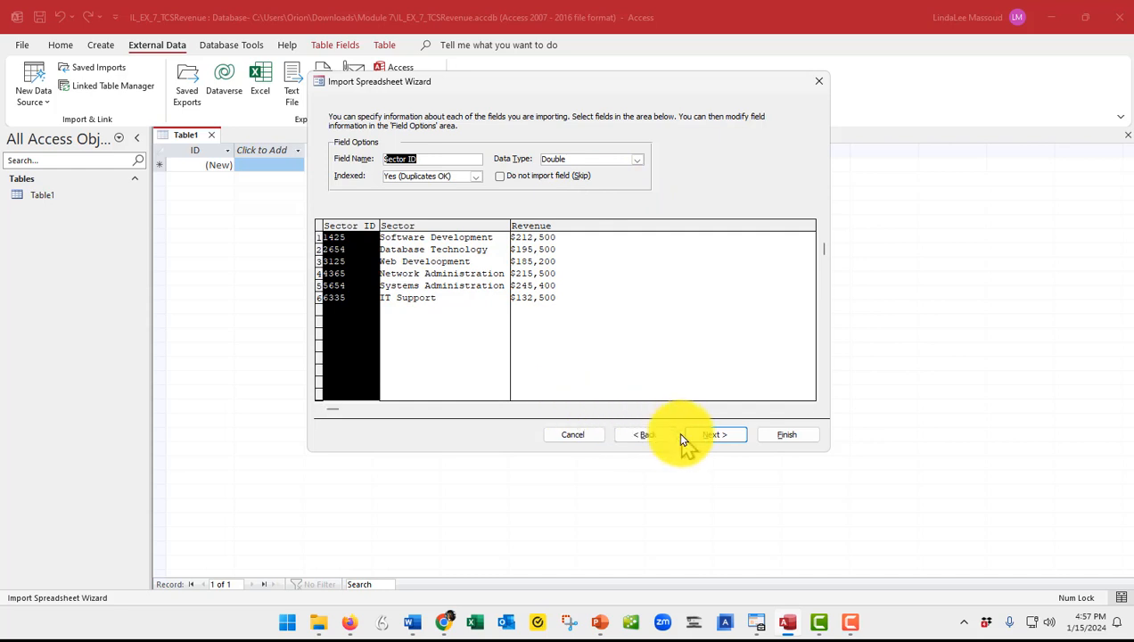
click(718, 436)
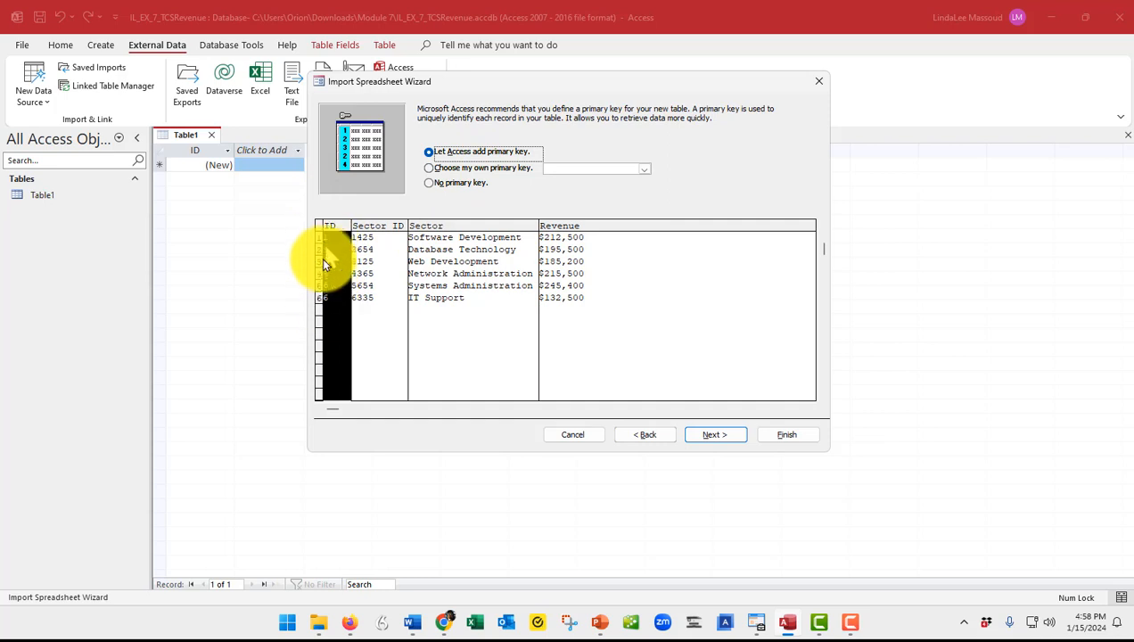
Step: Choose Sector ID as the primary key and finish the import to the TCS Revenue table without saving the import steps
click(428, 169)
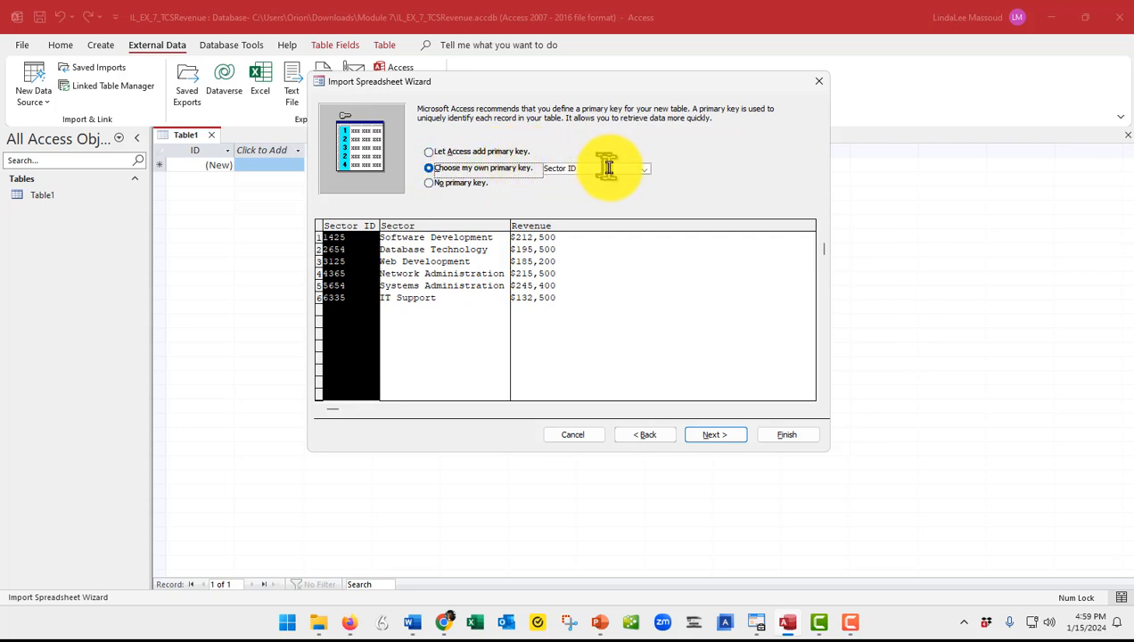
click(644, 172)
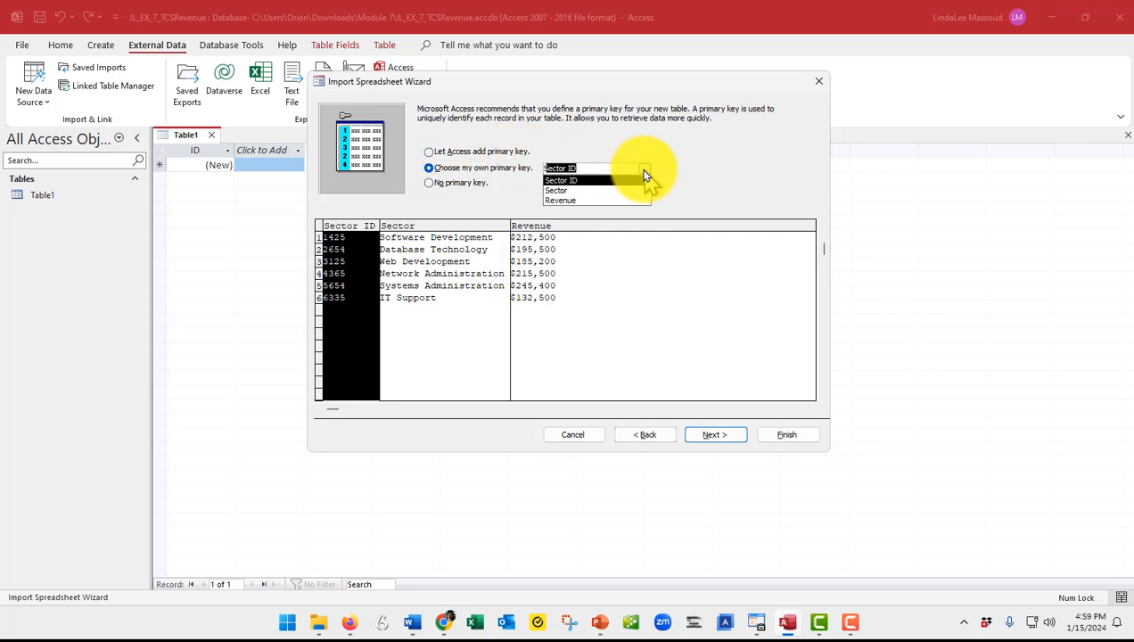
click(646, 174)
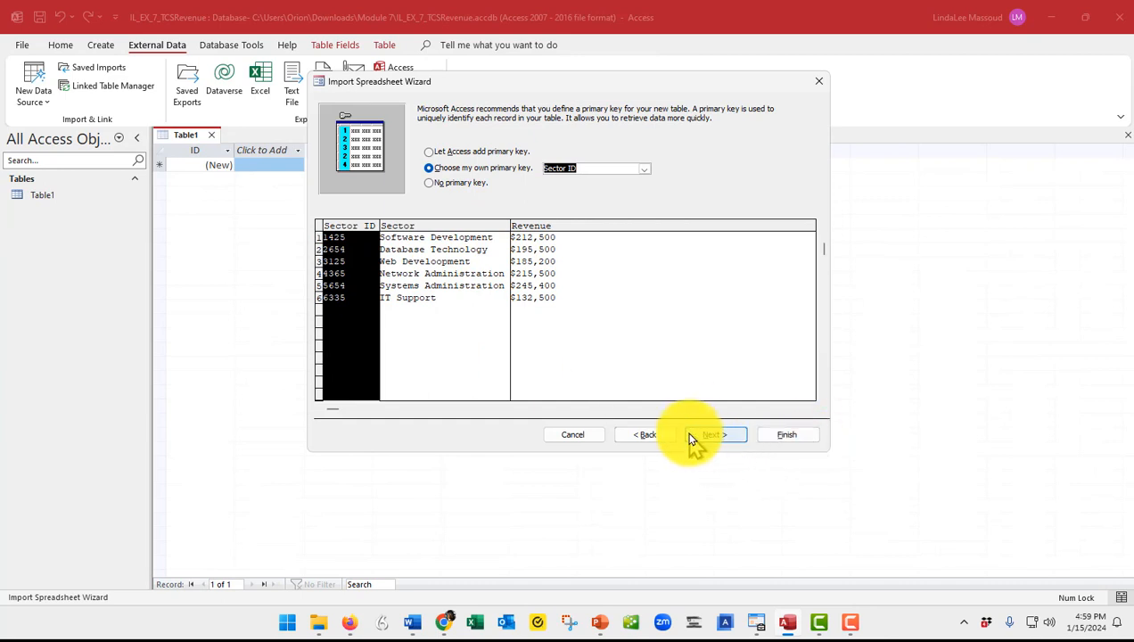
click(710, 434)
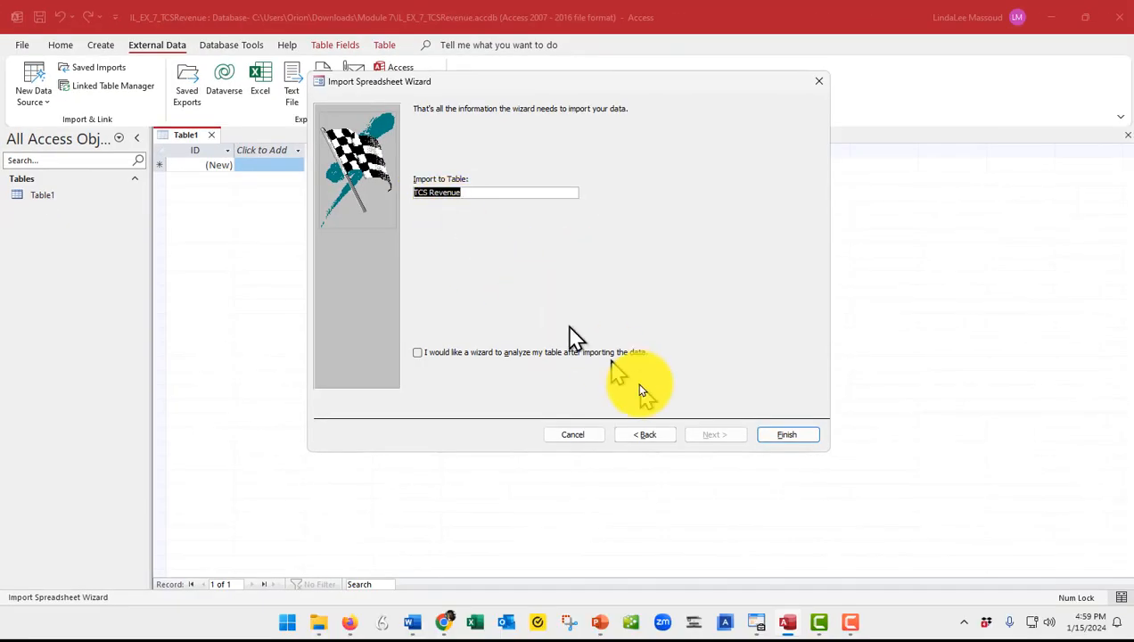
click(802, 435)
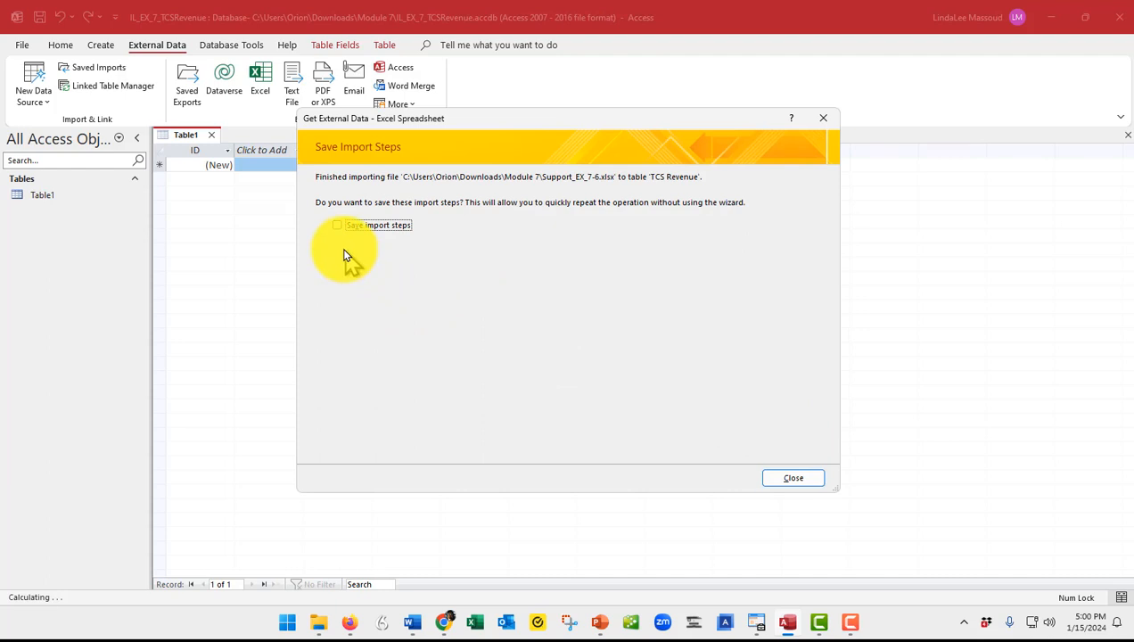
click(782, 481)
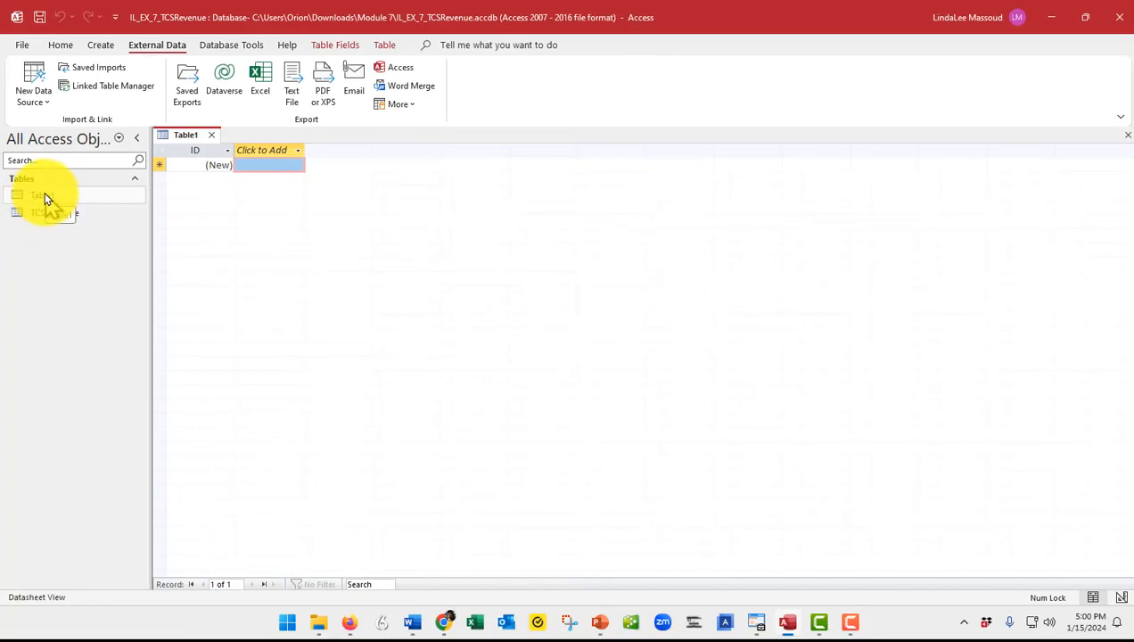
Step: Delete the empty Table1 from the database
right_click(47, 197)
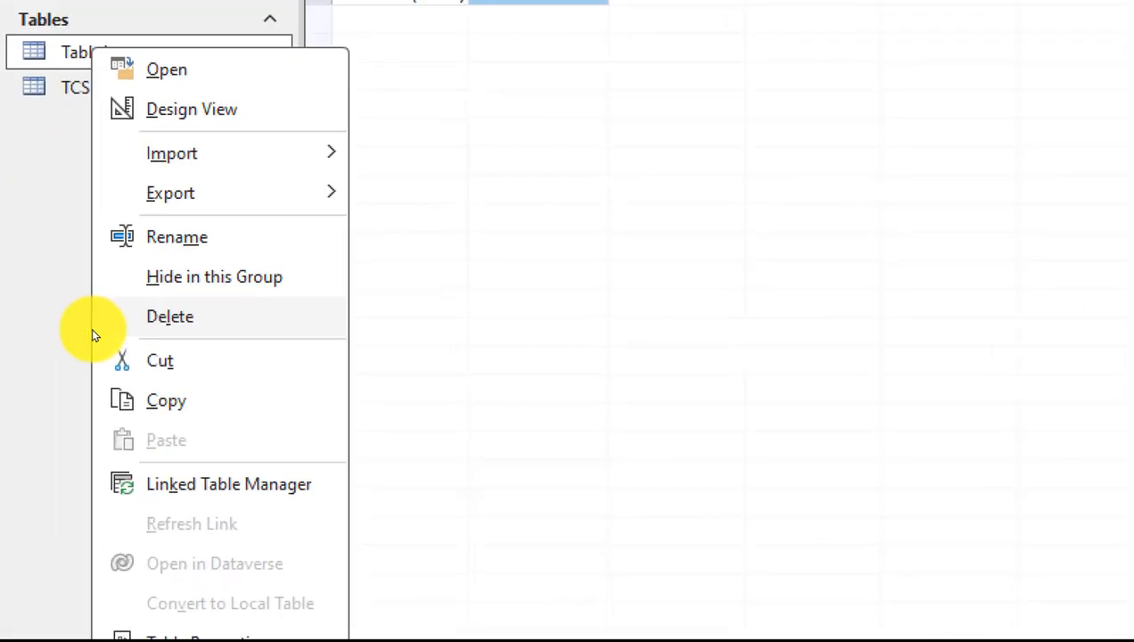
click(95, 330)
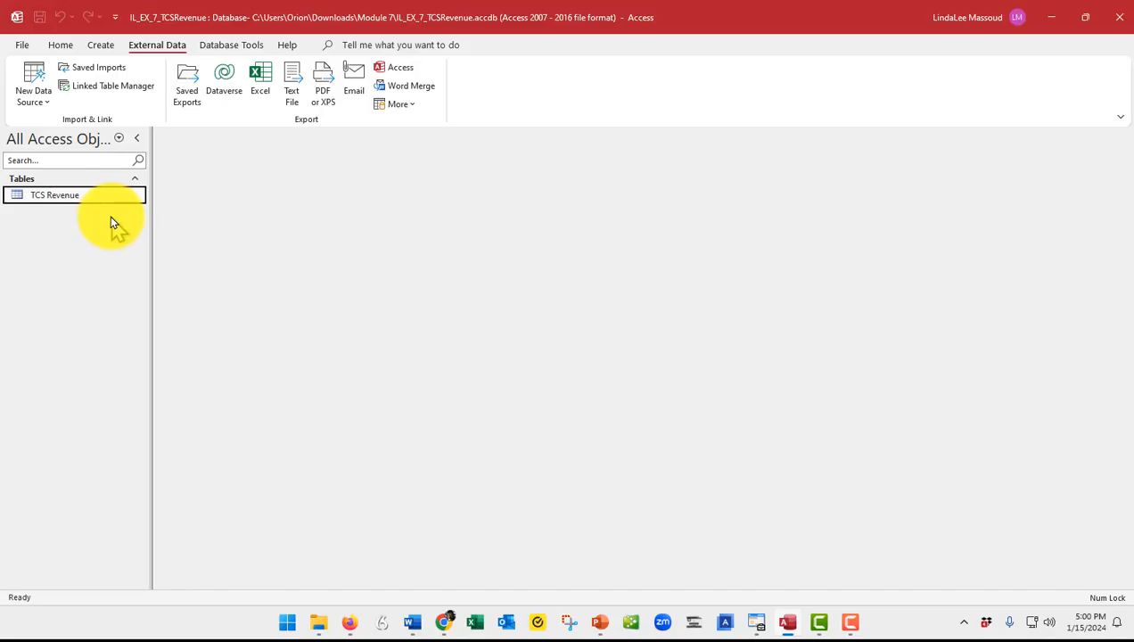
Step: Open the TCS Revenue table, fit the Sector column to its contents and select the new record's Sector ID cell
double_click(52, 198)
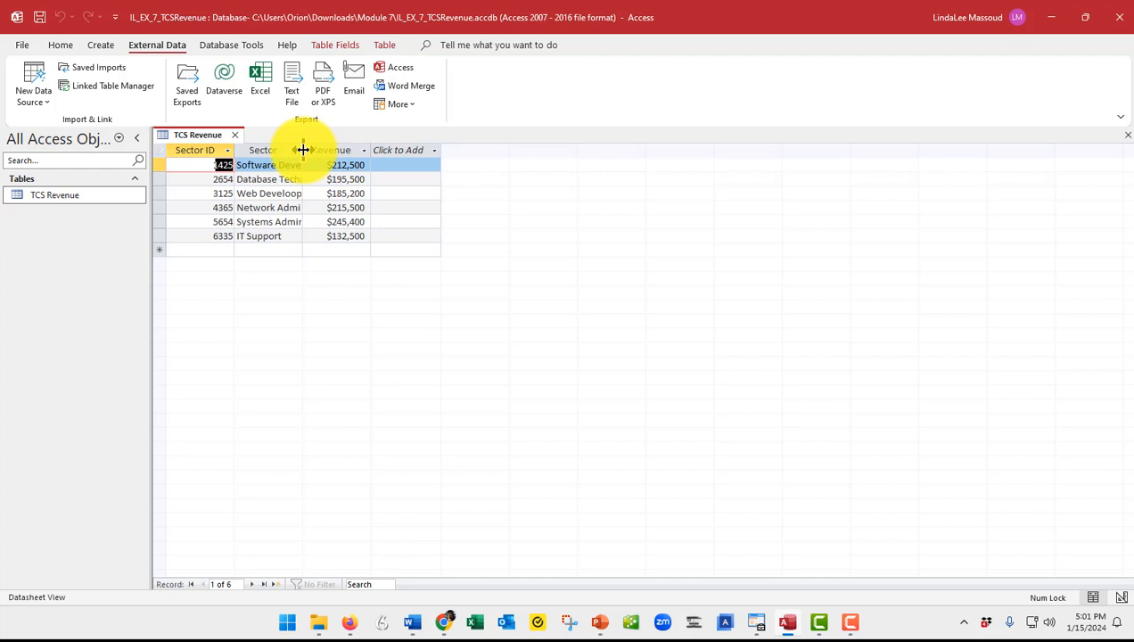
double_click(302, 150)
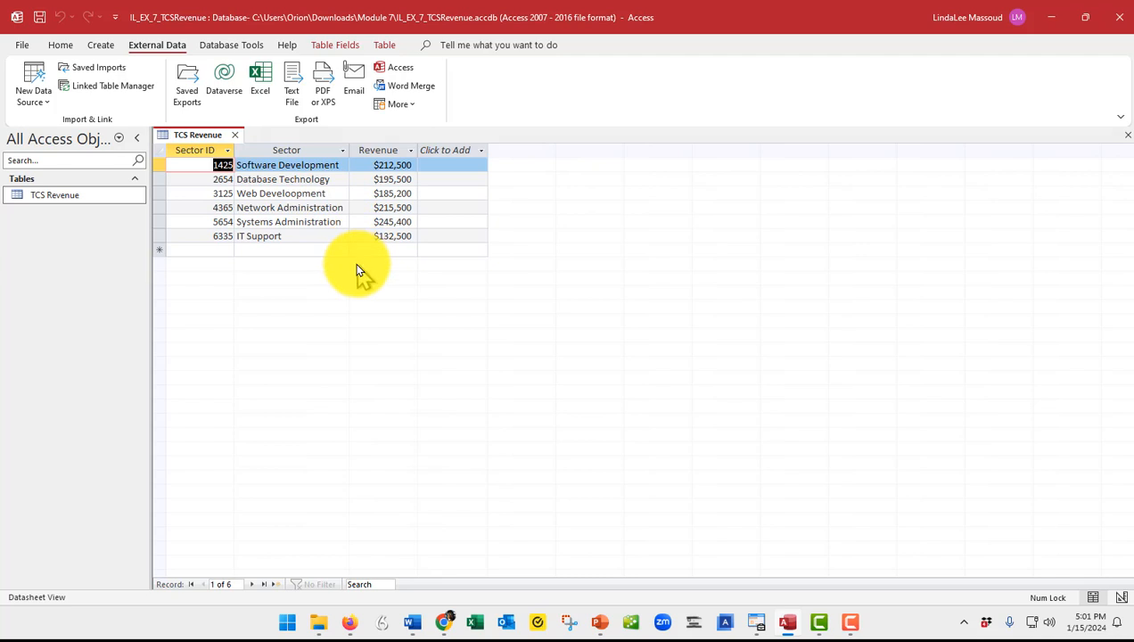
click(219, 251)
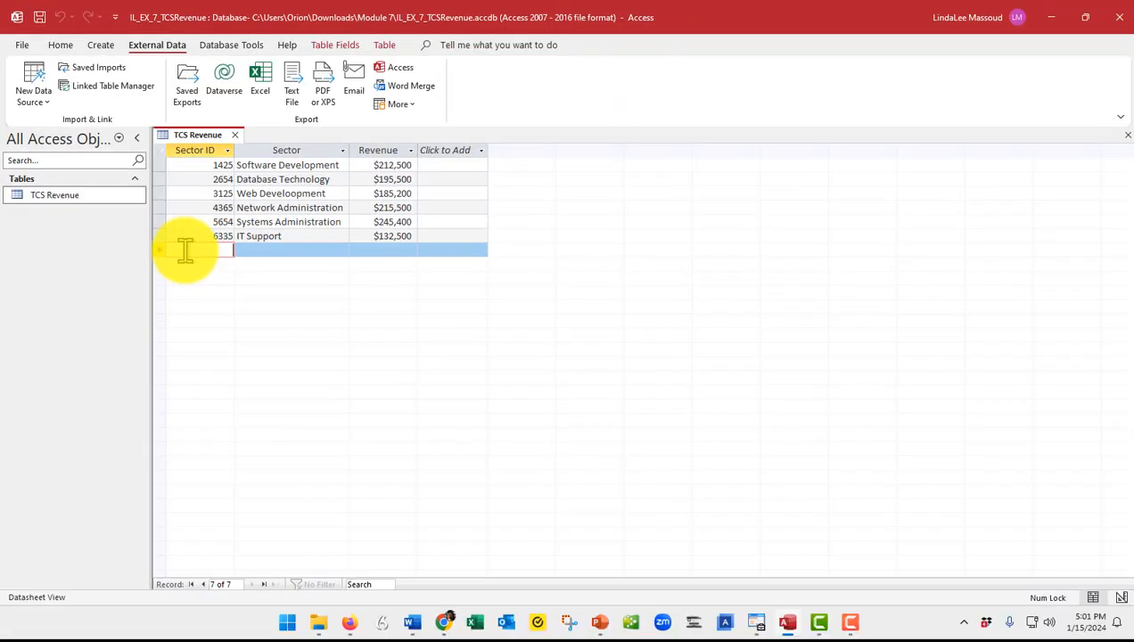
Step: Fill in the new record with Sector ID 9999 and the person's full name as the Sector
text(9999)
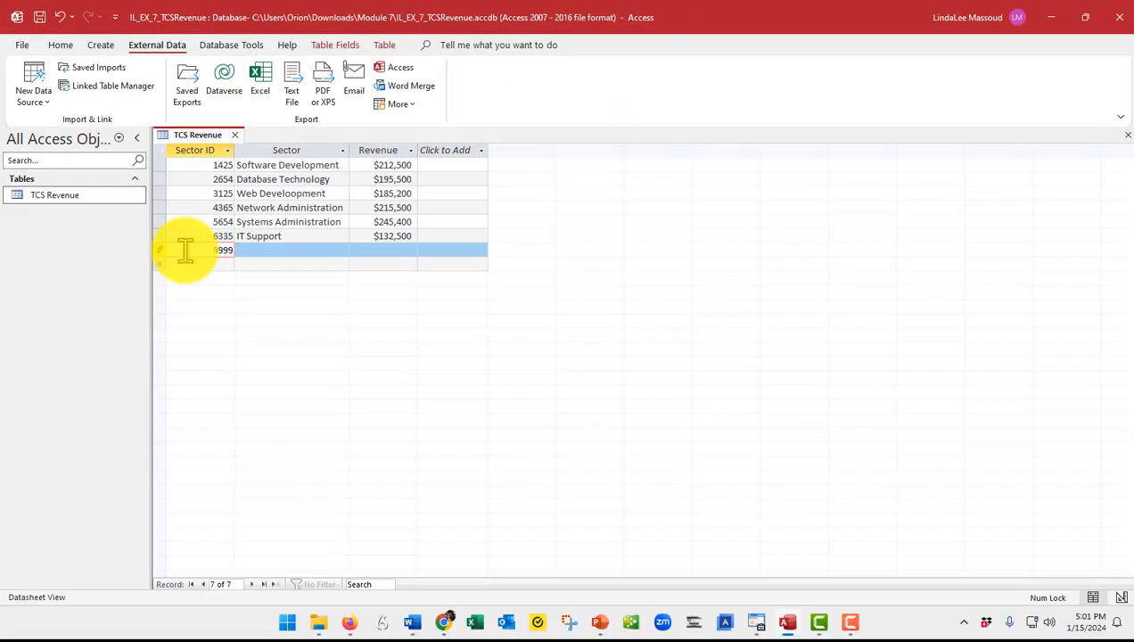
key(Tab)
text(LindaLee )
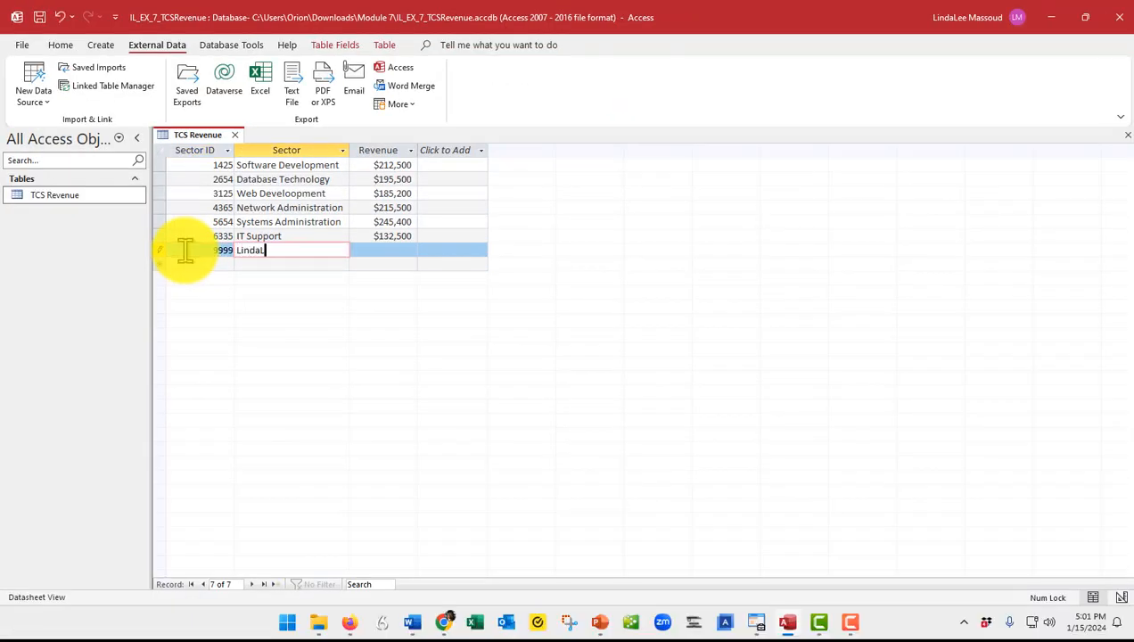
text(M)
key(BackSpace)
text(Massoud)
key(Tab)
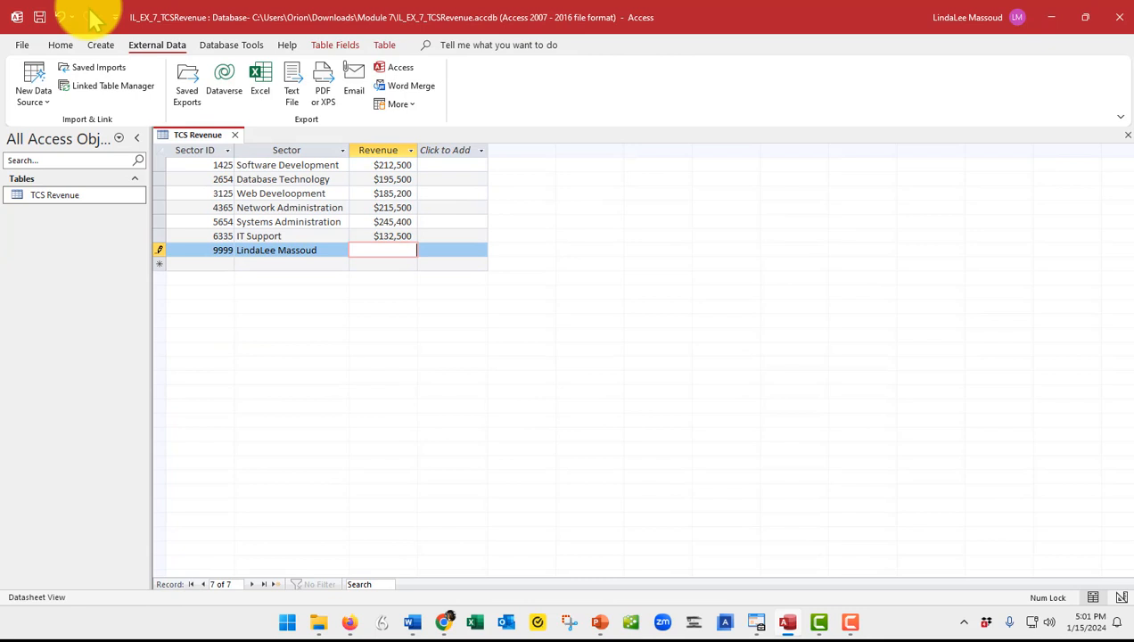
Step: Save and close the TCS Revenue table, leaving it selected in the list of database objects
click(39, 18)
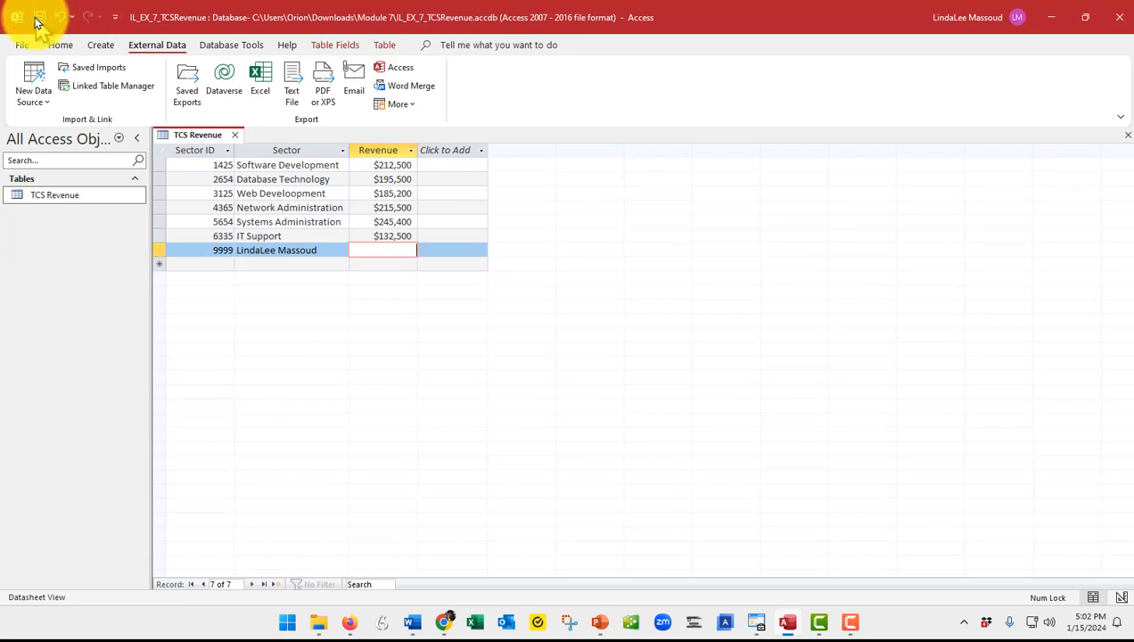
click(235, 136)
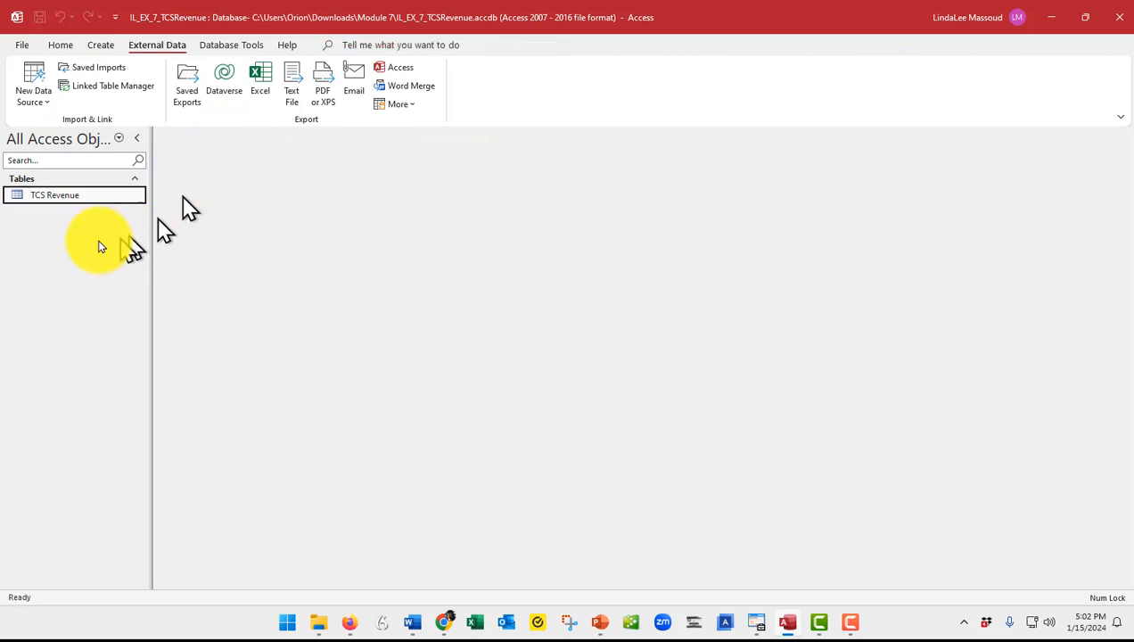
click(82, 196)
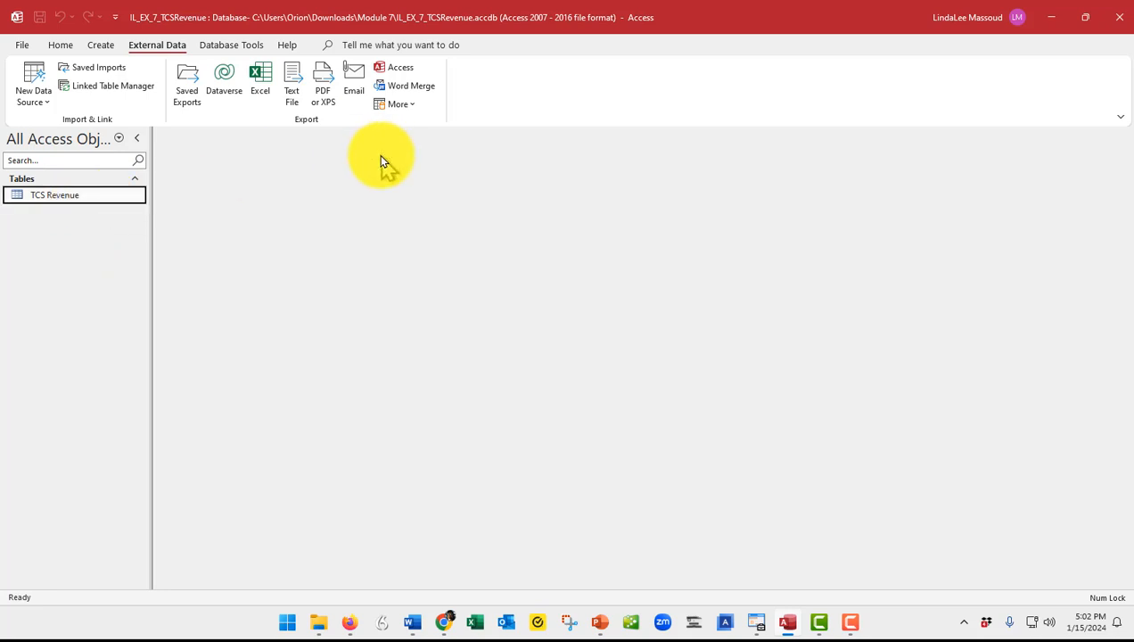